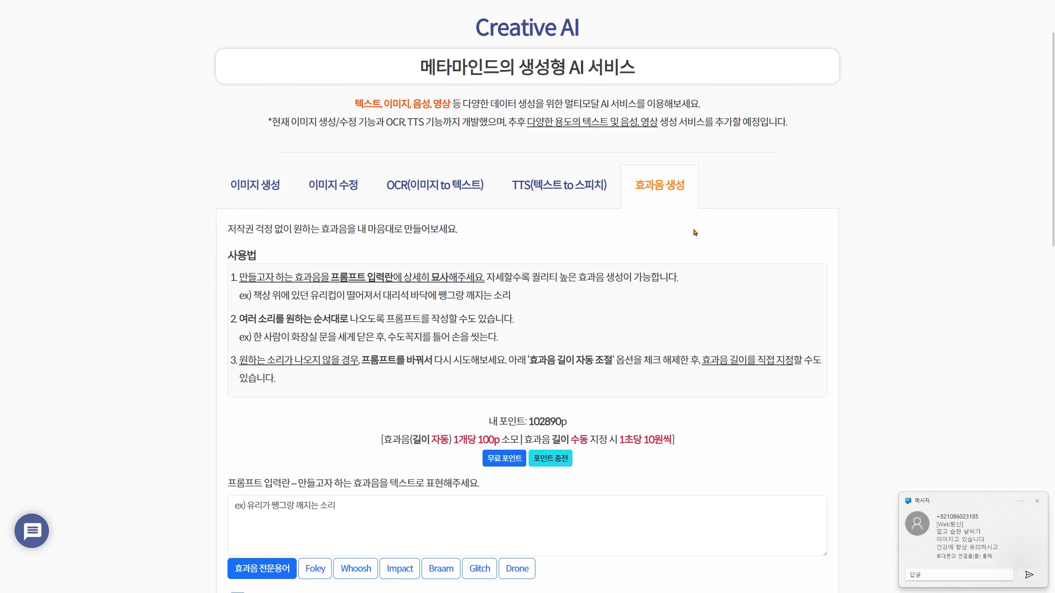
Copy the first usage example, 책상 위에 있던 유리컵이 떨어져서 대리석 바닥에 쨍그랑 깨지는 소리, into the sound effect prompt.
scroll(361, 252, "down", 2)
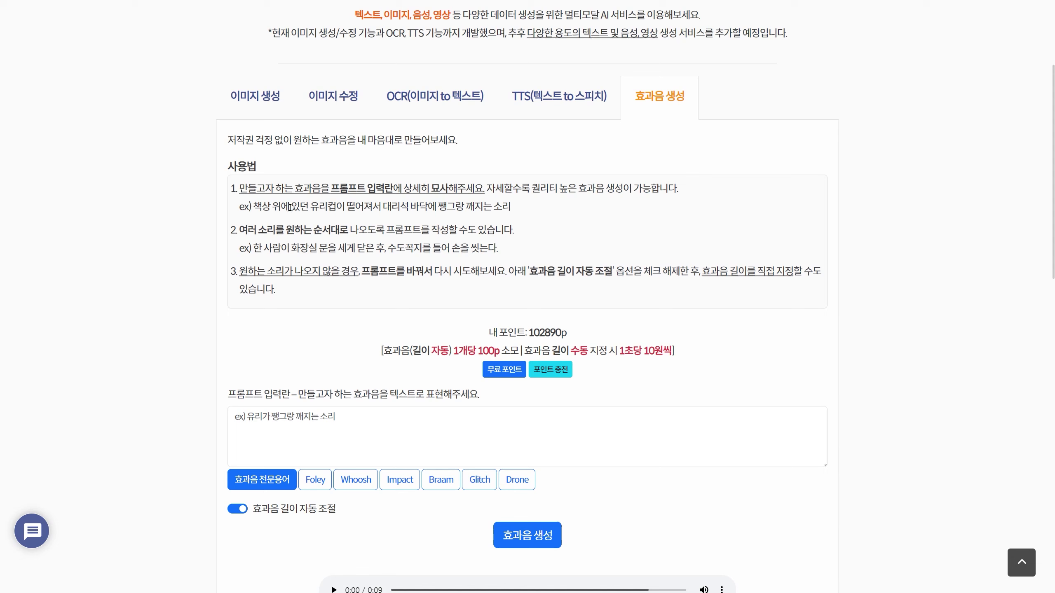
left_click(263, 451)
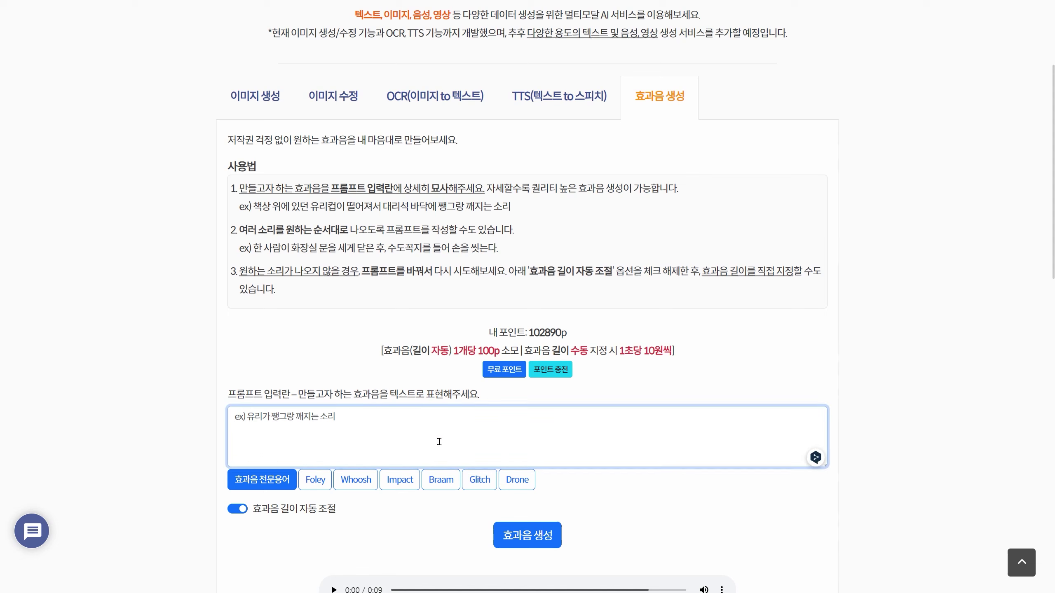
left_click_drag(486, 188, 685, 190)
left_click(686, 192)
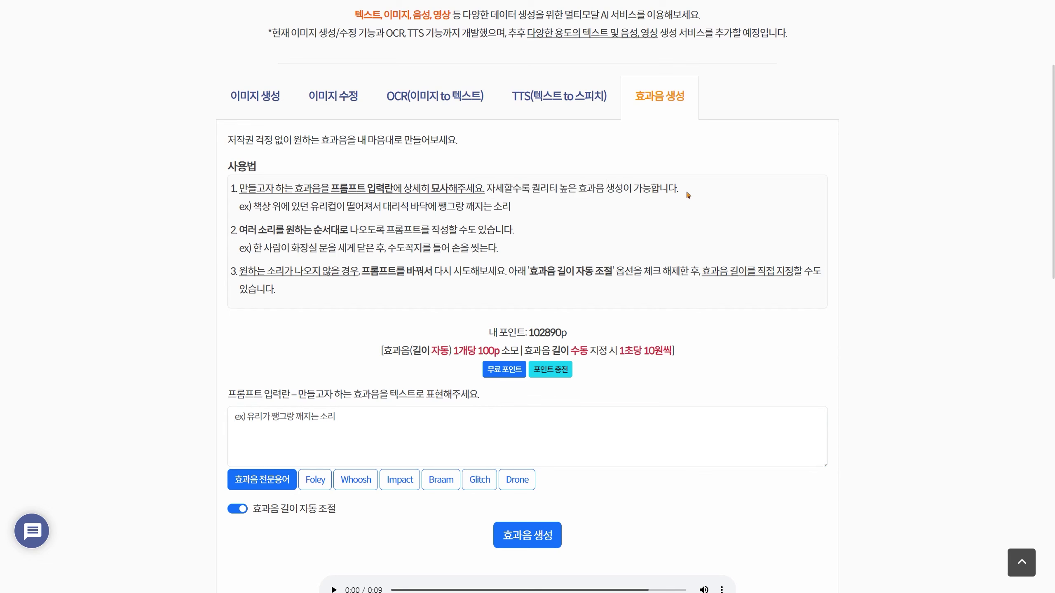
mouse_move(253, 206)
left_mouse_down()
mouse_move(510, 207)
mouse_move(251, 207)
left_mouse_up()
left_click(519, 220)
key("ctrl+c")
left_click(275, 424)
key("ctrl+v")
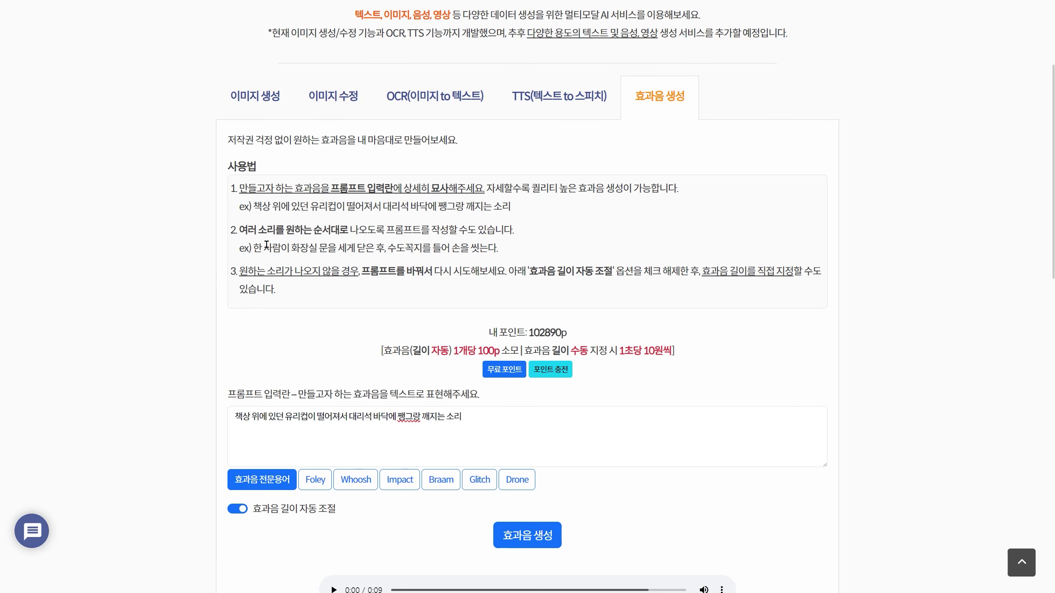
Examine the usage instructions on sequential sounds, rewording prompts and the 효과음 길이 자동 조절 option.
left_click_drag(240, 229, 349, 231)
left_click(406, 242)
left_click_drag(254, 246, 508, 250)
left_click(508, 250)
left_click_drag(240, 271, 359, 271)
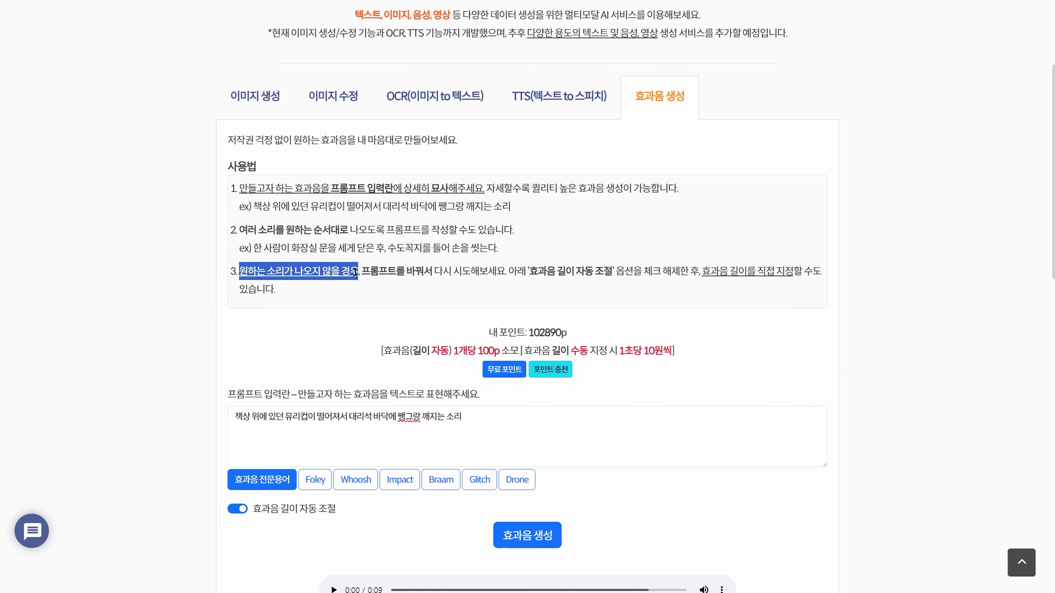
left_click(382, 280)
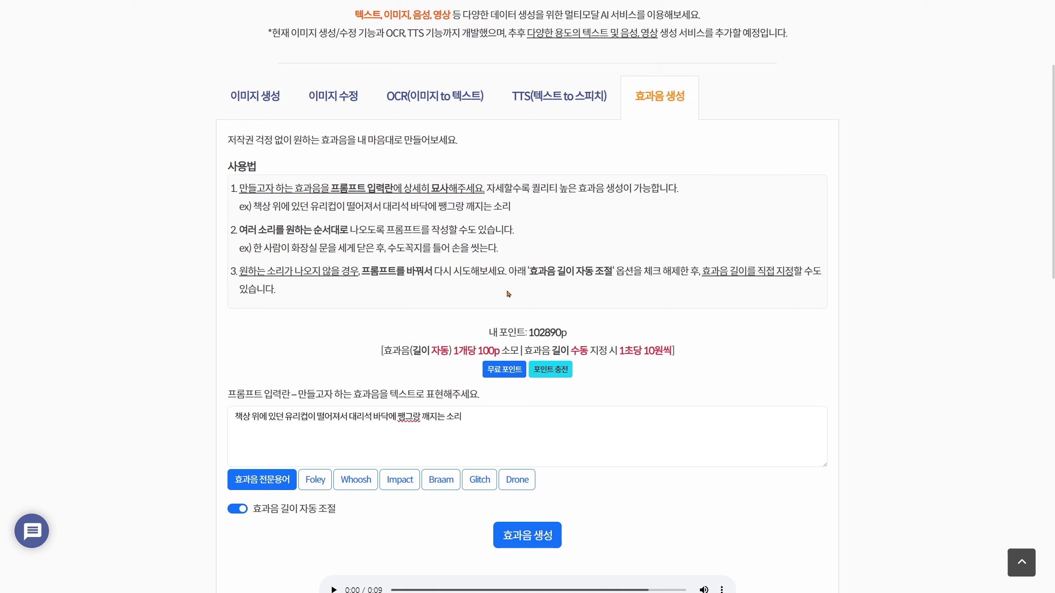
left_click_drag(335, 509, 255, 515)
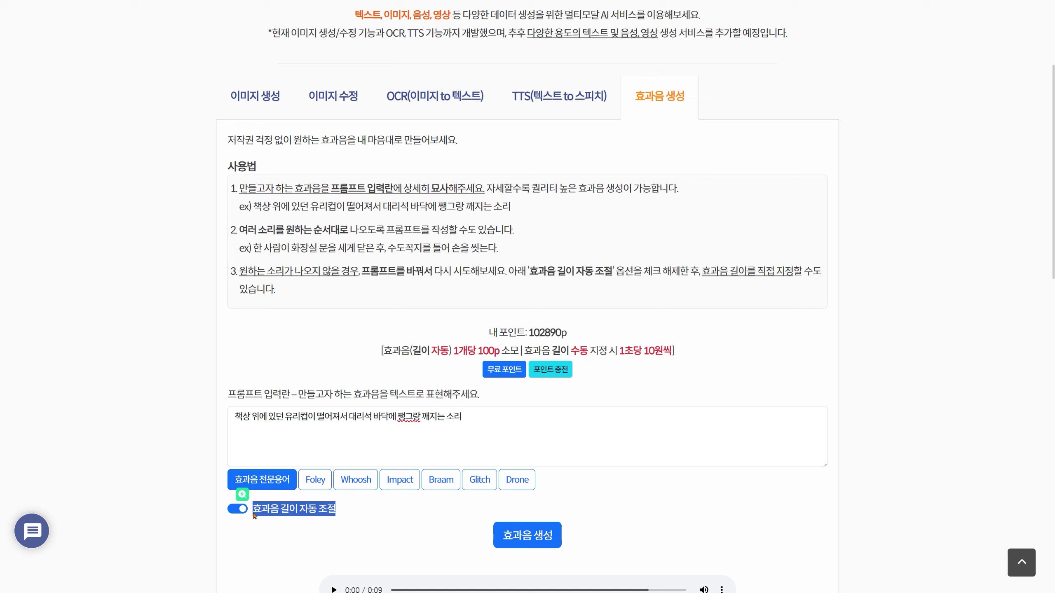
left_click(380, 516)
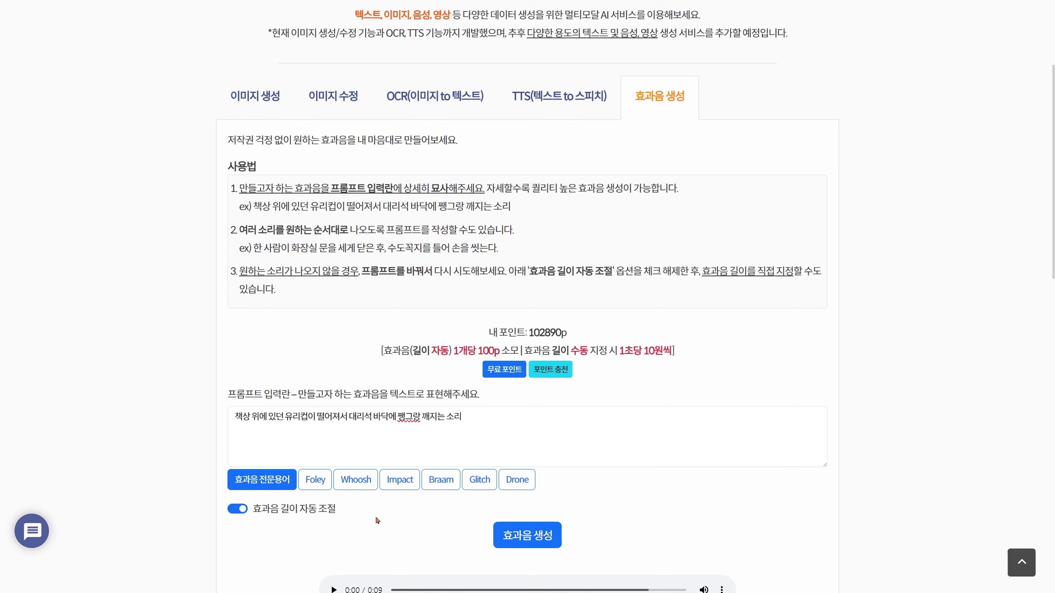
Disable 효과음 길이 자동 조절 and set the sound effect length manually to 7.5 seconds.
scroll(246, 431, "down", 2)
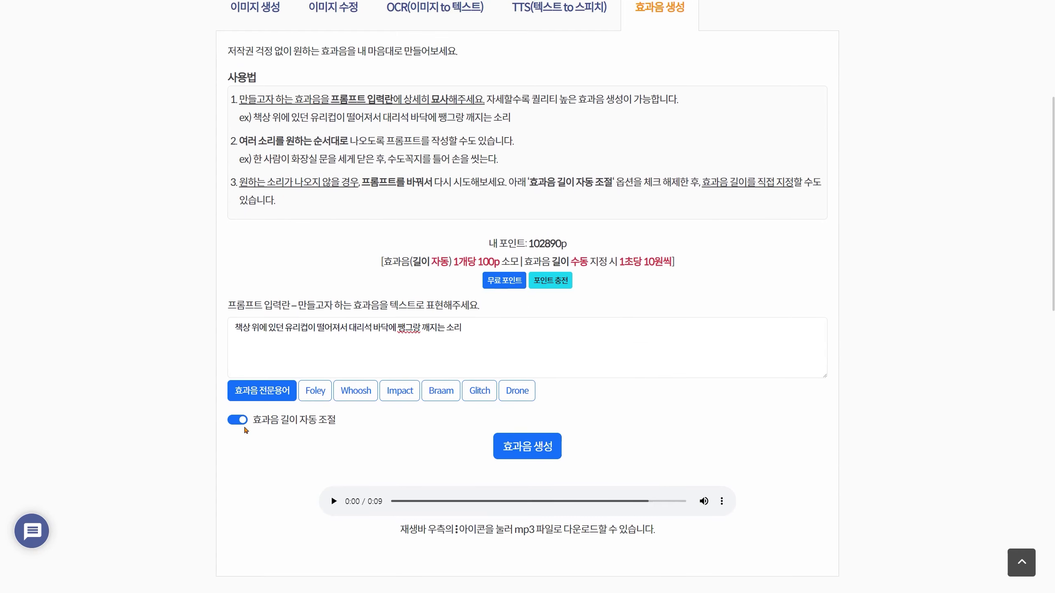
left_click_drag(390, 423, 227, 430)
left_click(393, 427)
left_click_drag(475, 332, 496, 329)
left_click(249, 333)
left_click(491, 344)
left_click(443, 434)
left_click(330, 417)
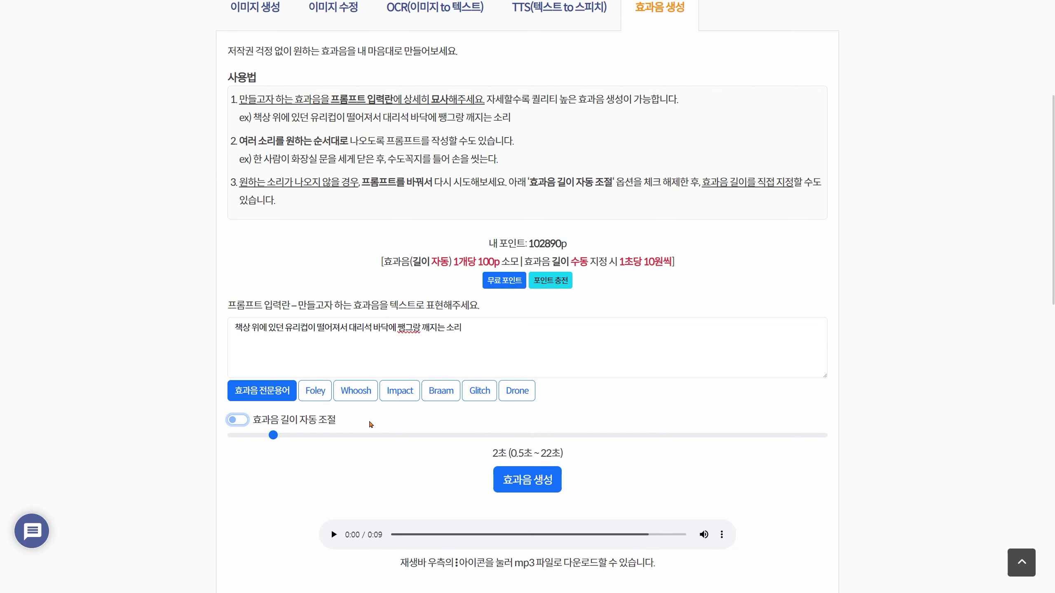
left_click_drag(273, 435, 423, 436)
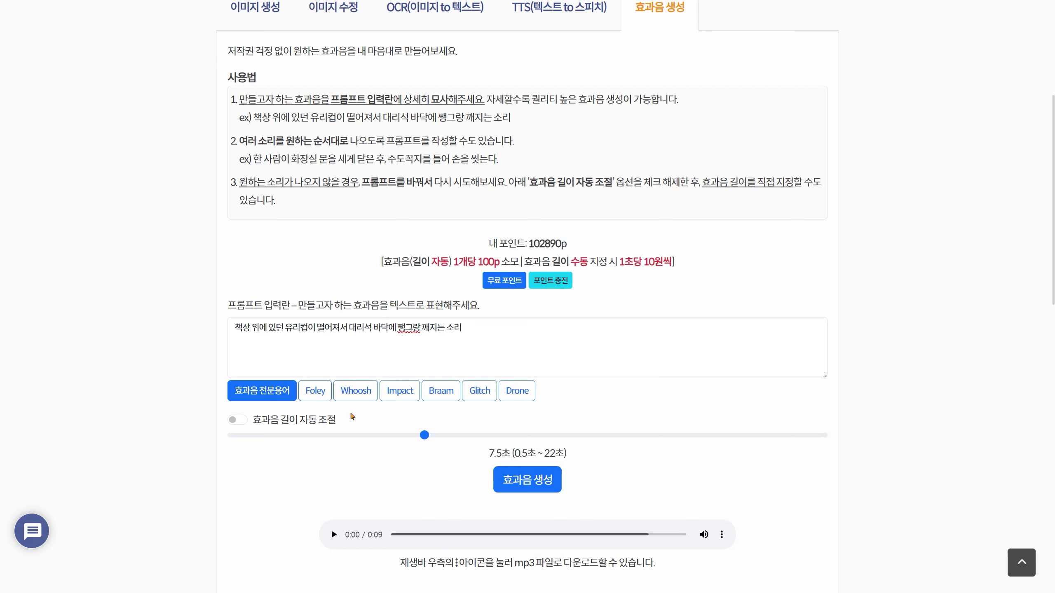
Open the 효과음 전문용어 glossary and read the definitions of the sound effect terms, including Foley, Whoosh and Impact.
left_click(260, 347)
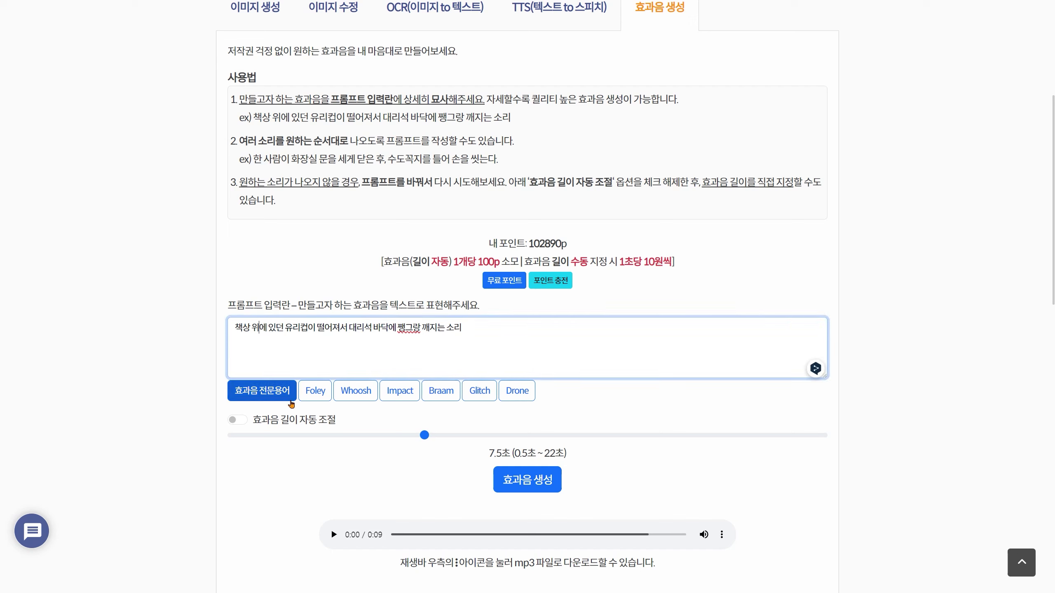
left_click(559, 396)
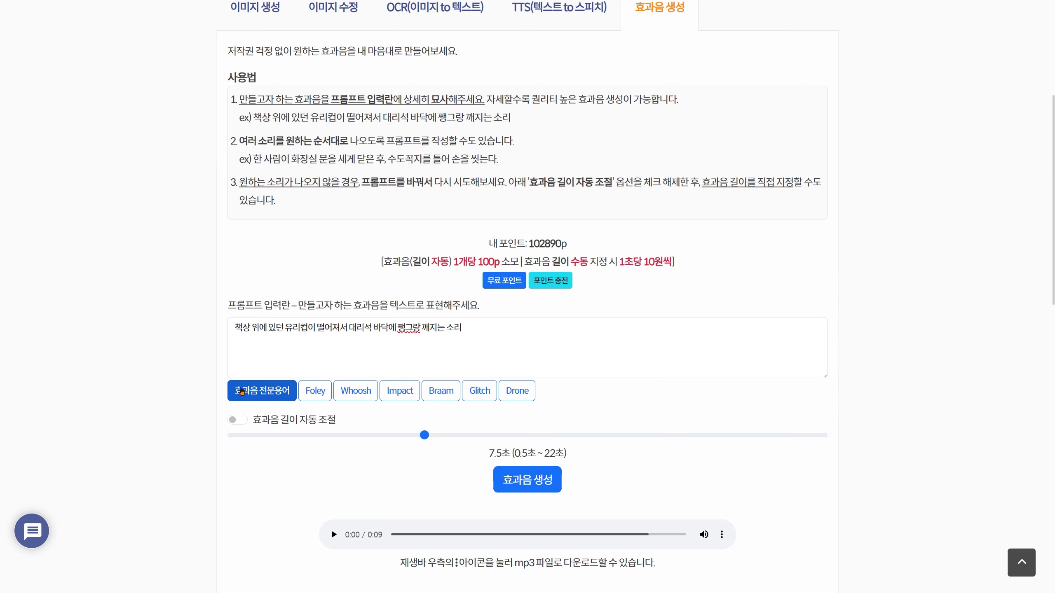
left_click(279, 393)
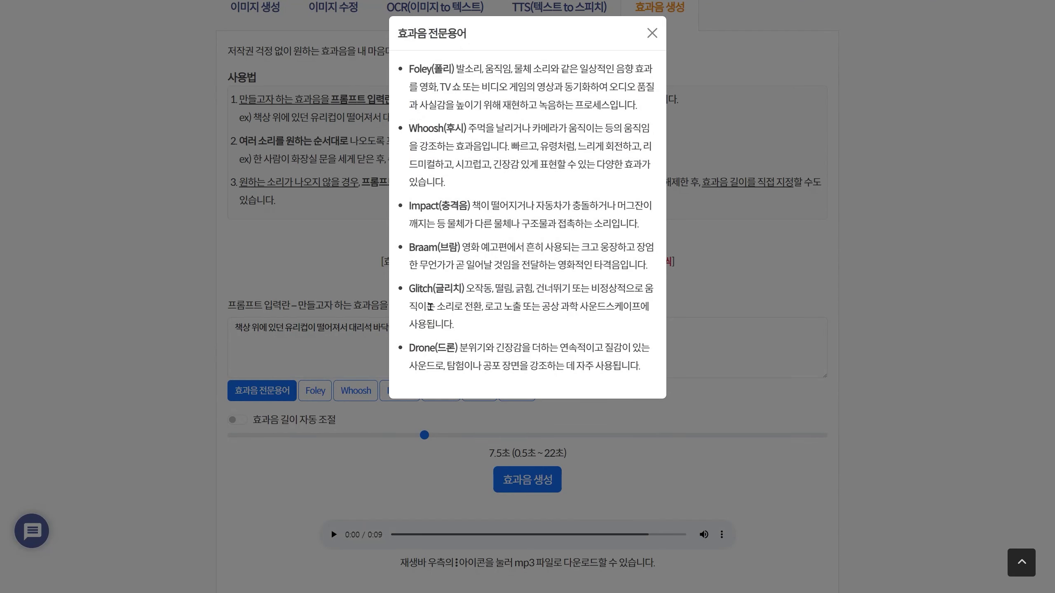
left_click_drag(408, 72, 644, 369)
left_click(644, 369)
left_click_drag(457, 68, 598, 166)
left_click_drag(596, 205, 469, 203)
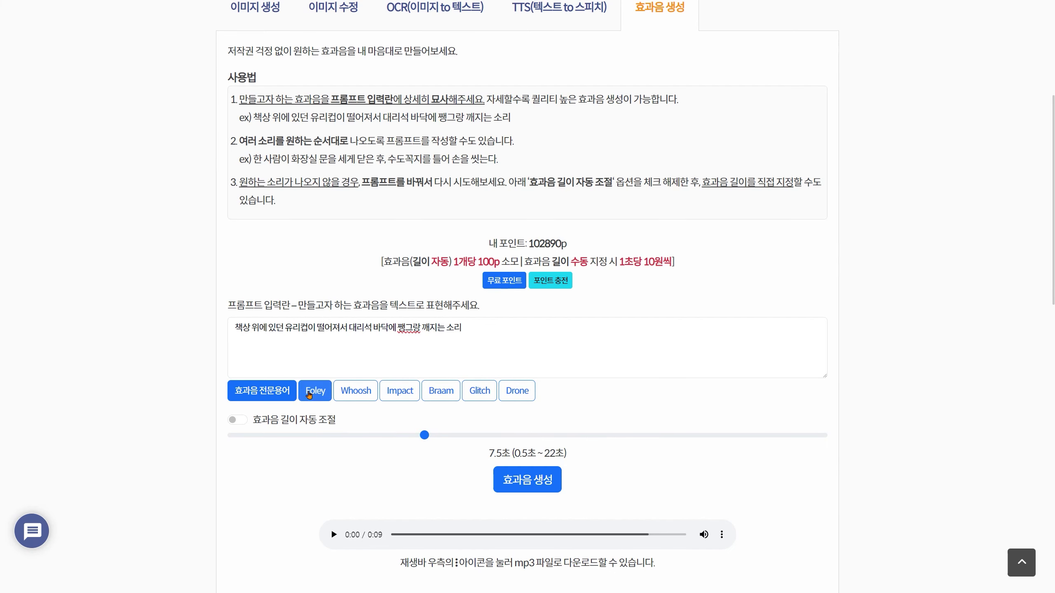
Add the Whoosh term to the end of the existing prompt using the 뒤에 추가 option.
left_click(358, 395)
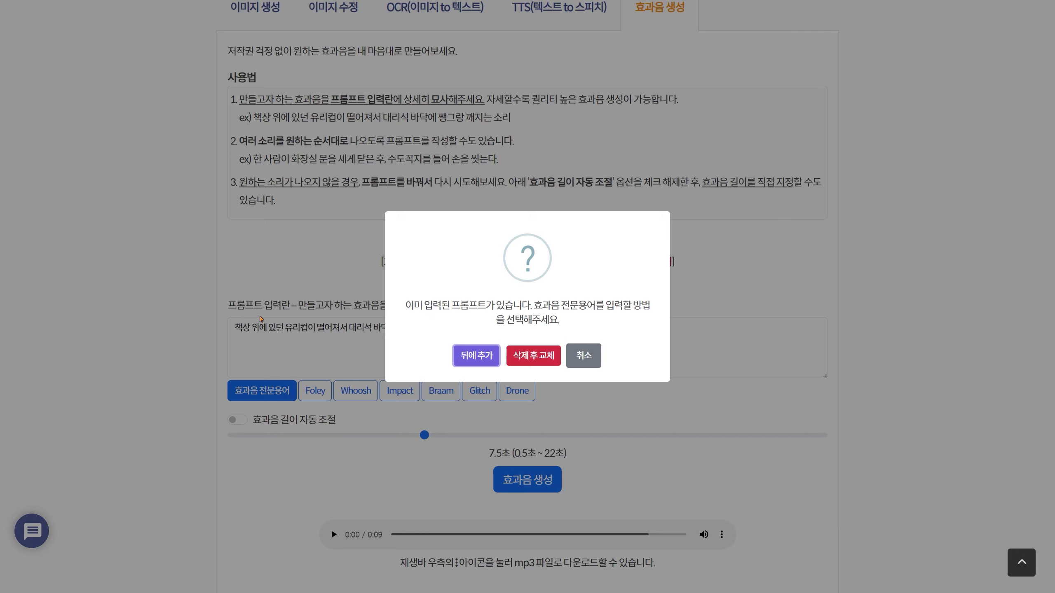
left_click_drag(406, 306, 534, 306)
left_click(533, 306)
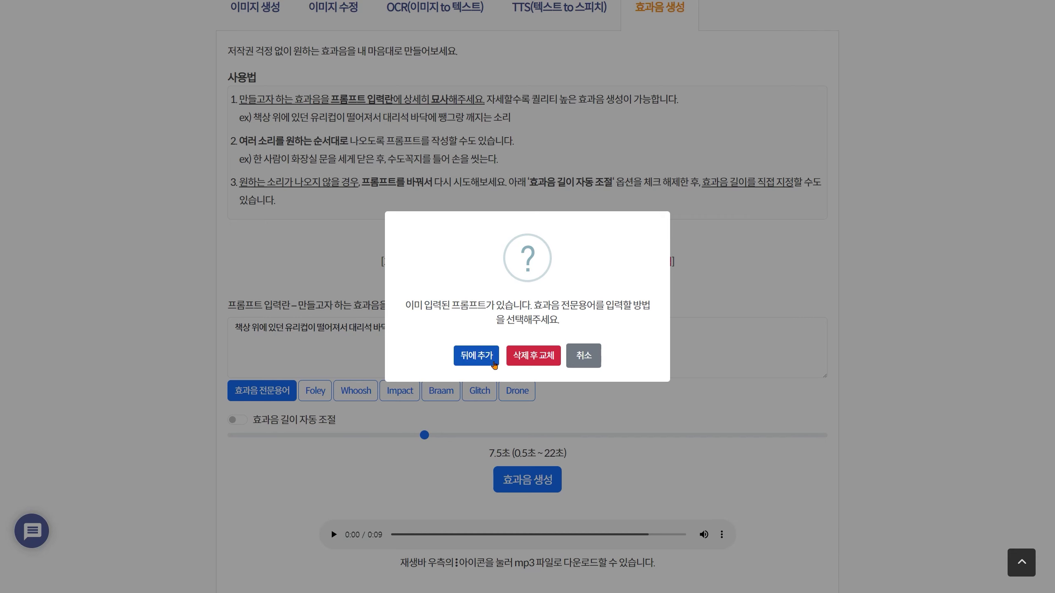
left_click(494, 364)
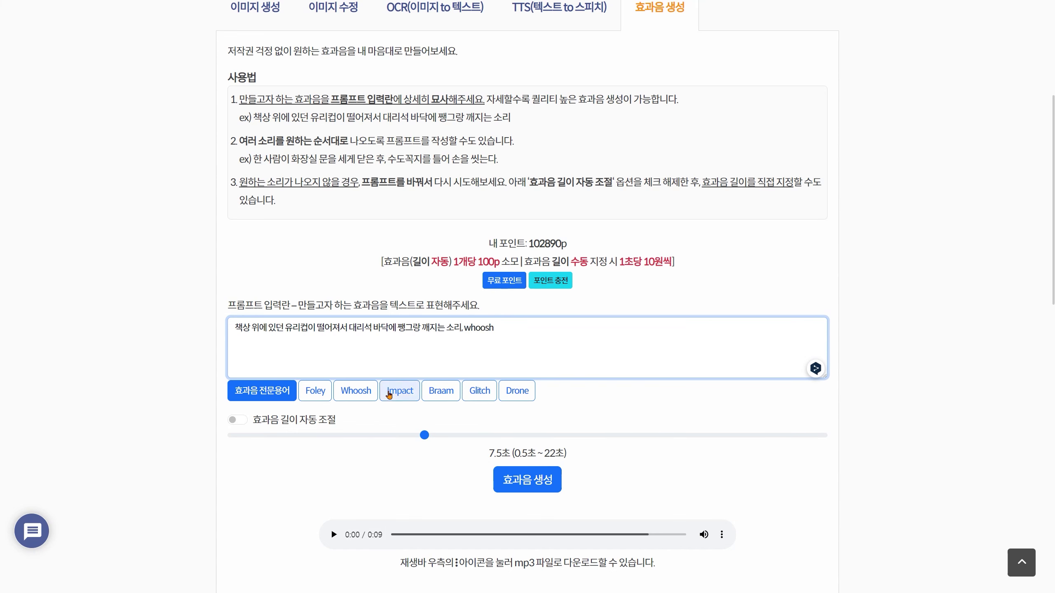
Replace the whole prompt with the Whoosh preset "high-quality, wav, sound designed whoosh" using the 삭제 후 교체 option.
left_click(364, 395)
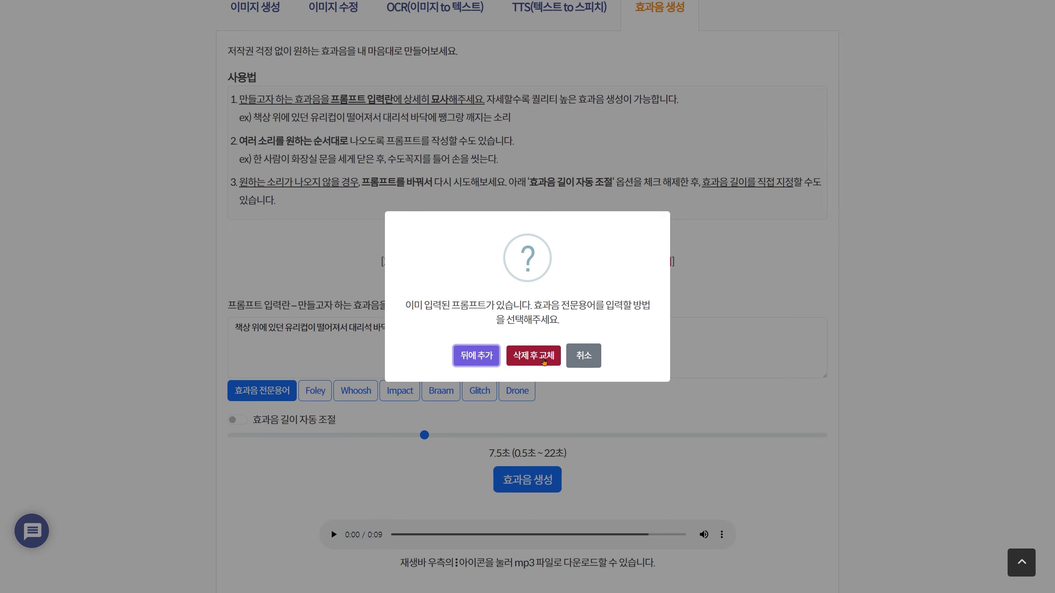
left_click(544, 362)
left_click_drag(233, 328, 413, 330)
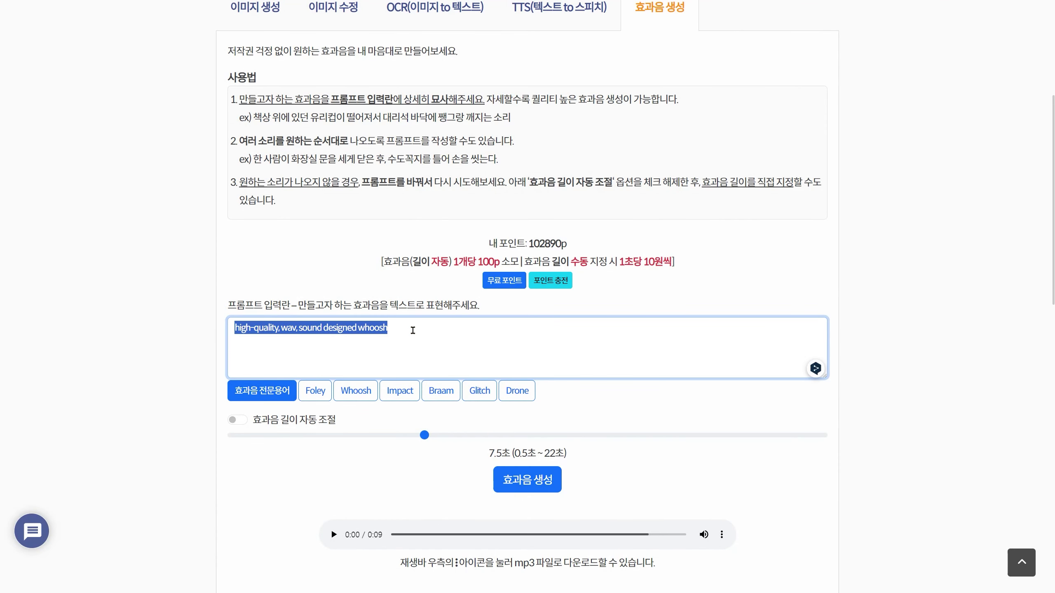
left_click(389, 356)
mouse_move(237, 330)
left_mouse_down()
mouse_move(389, 332)
mouse_move(233, 329)
left_mouse_up()
left_click(360, 367)
left_click(388, 332)
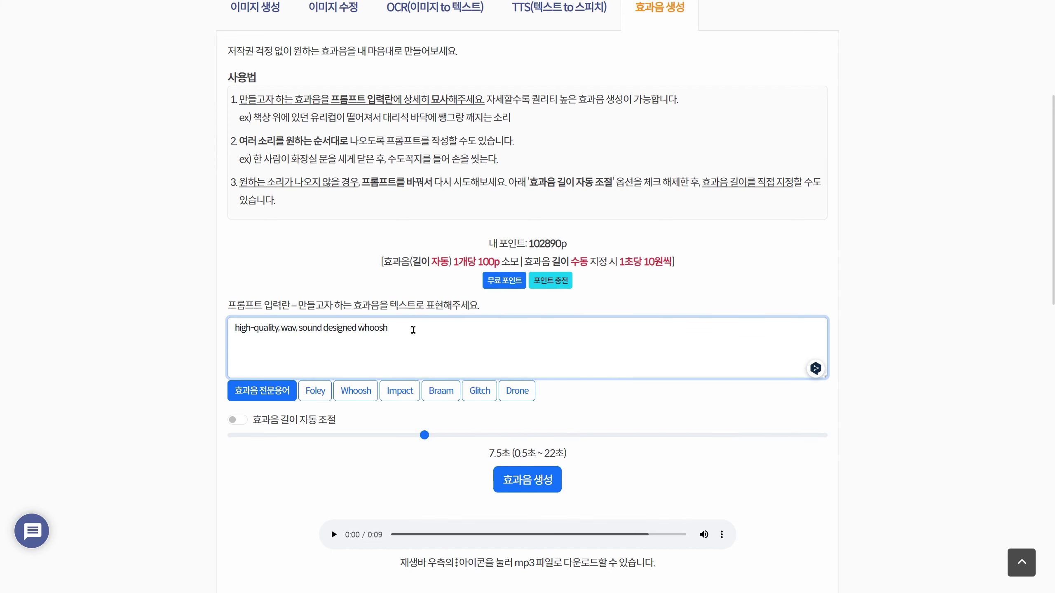
left_click_drag(356, 325, 412, 331)
left_click(412, 332)
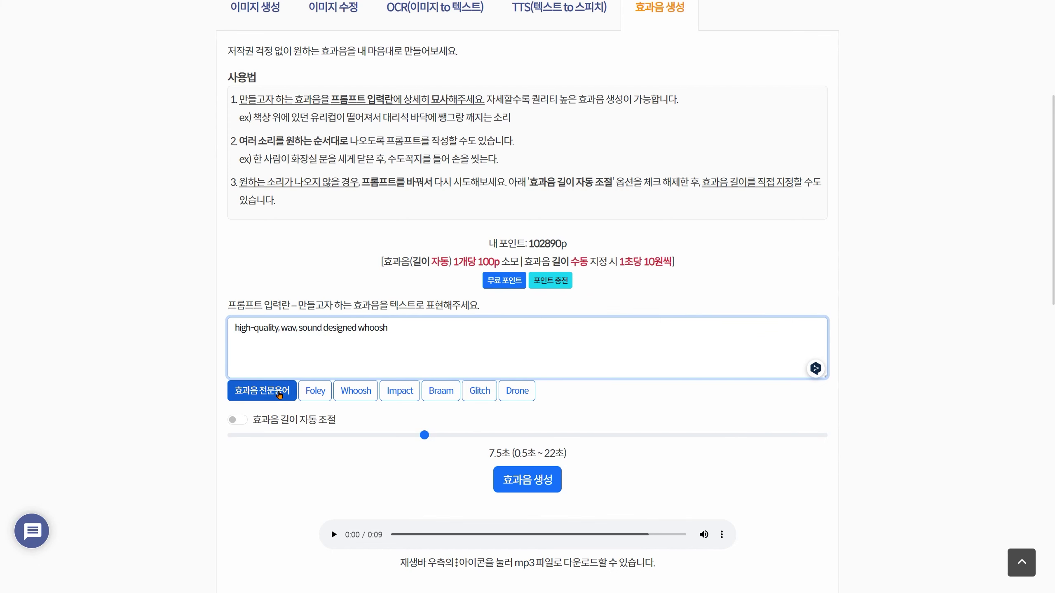
Review the Whoosh entry's camera movement and fast-motion descriptions in the 효과음 전문용어 glossary, and close it.
left_click(293, 394)
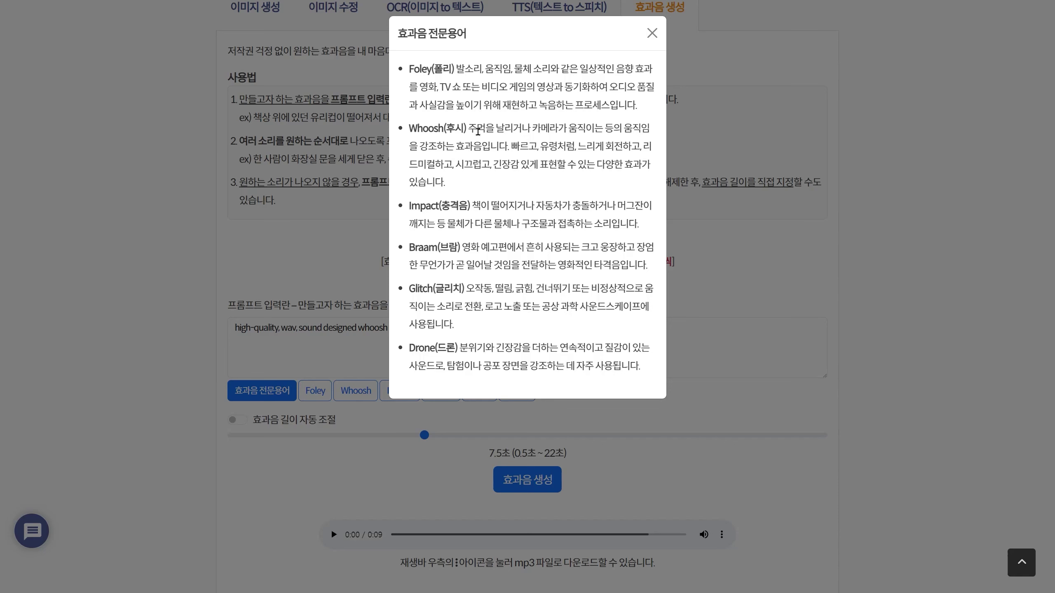
left_click_drag(532, 128, 626, 128)
left_click(450, 177)
left_click_drag(456, 145, 484, 145)
left_click(503, 164)
left_click(651, 33)
Set the sound effect length to 3 seconds and generate the whoosh effect.
left_click(453, 373)
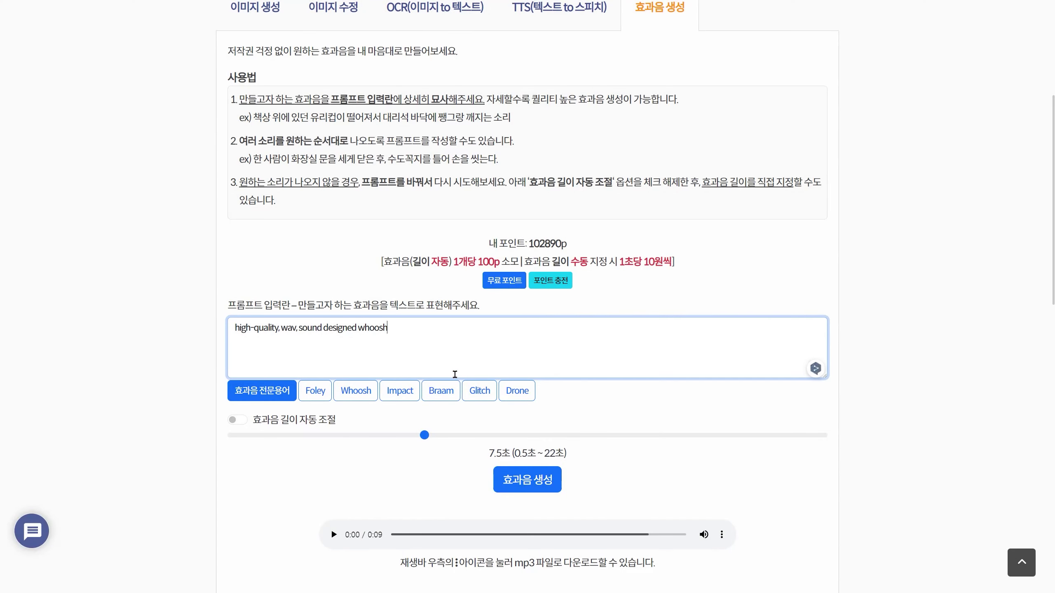
left_click_drag(338, 437, 300, 438)
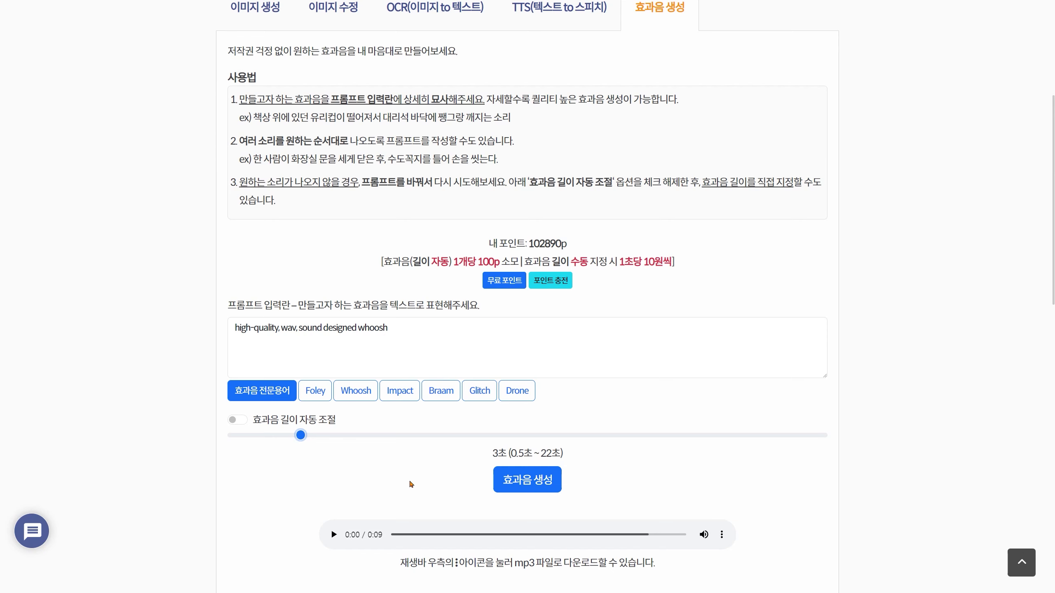
left_click(536, 484)
scroll(455, 483, "down", 2)
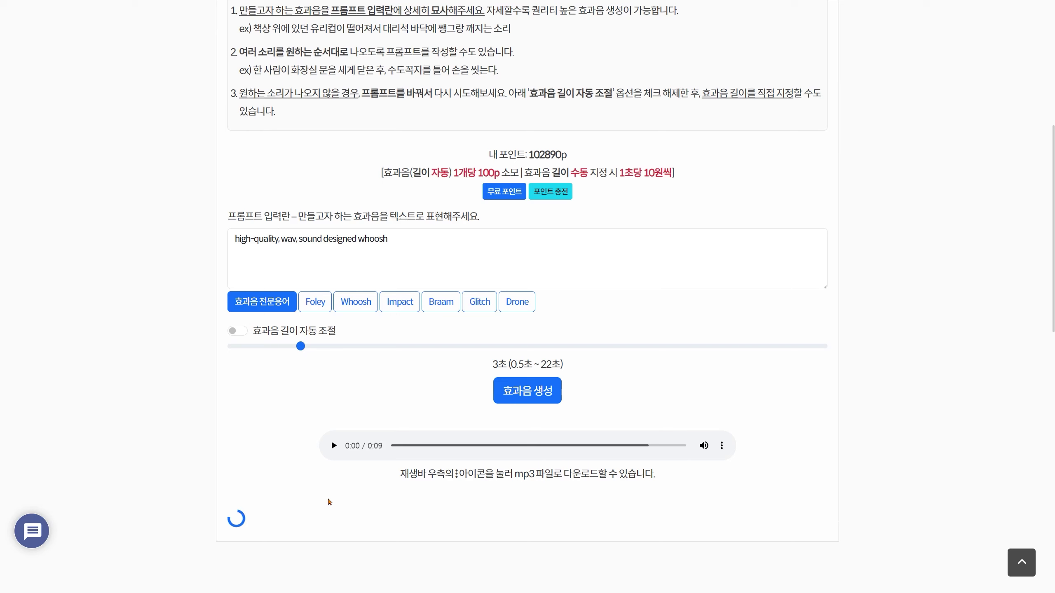
Play the generated whoosh sound and bring up its MP3 download dialog, dismissing it without saving.
left_click(333, 446)
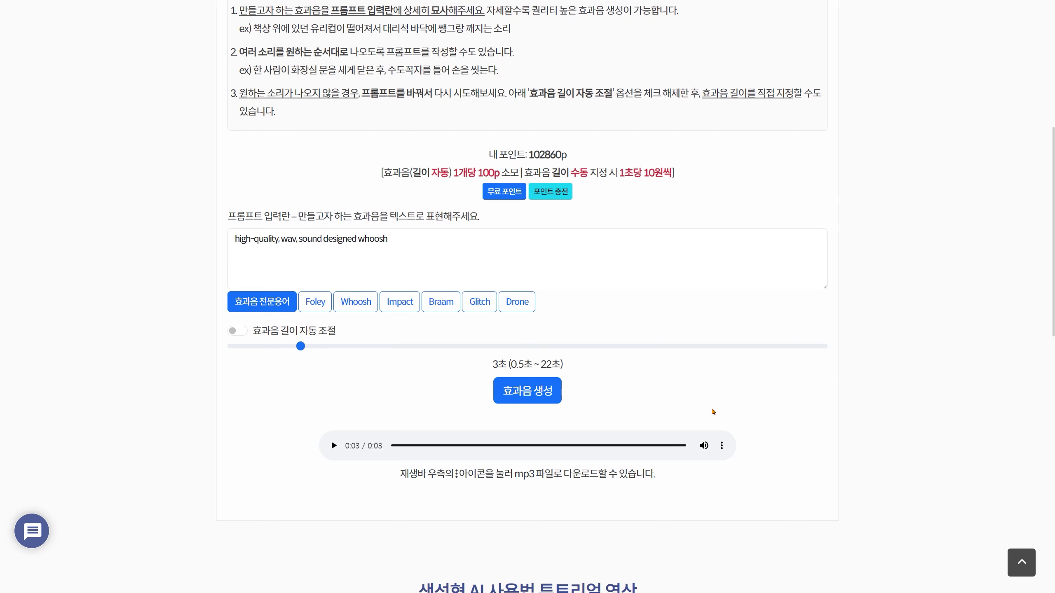
left_click(722, 447)
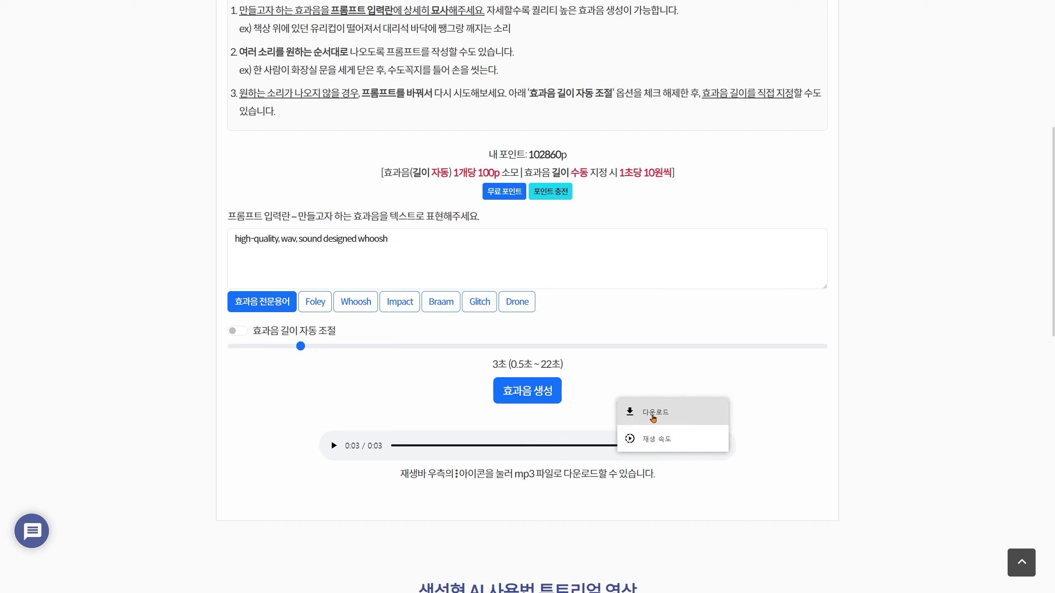
left_click(649, 417)
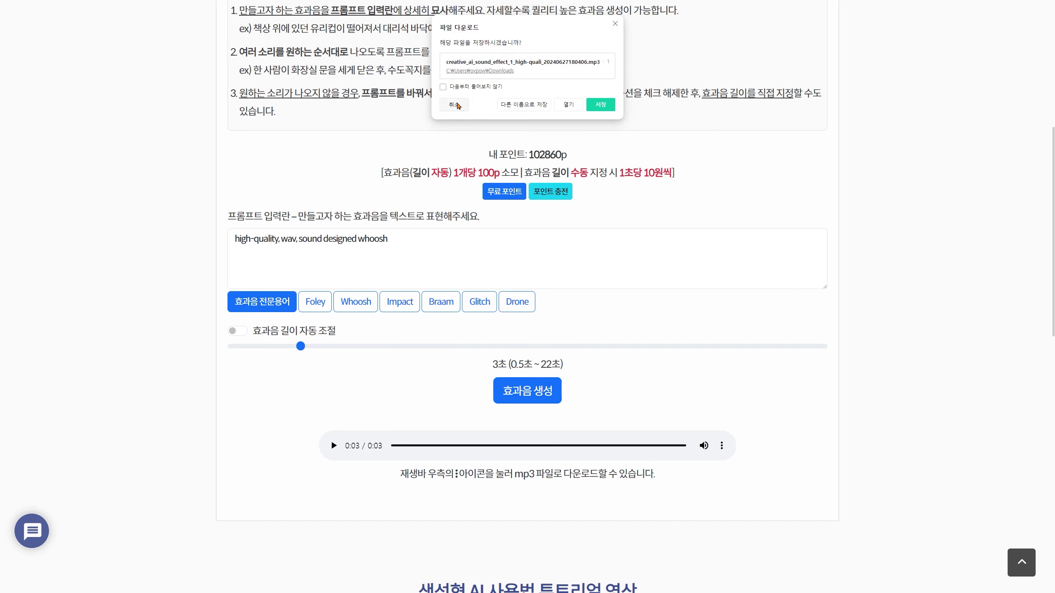
left_click(456, 104)
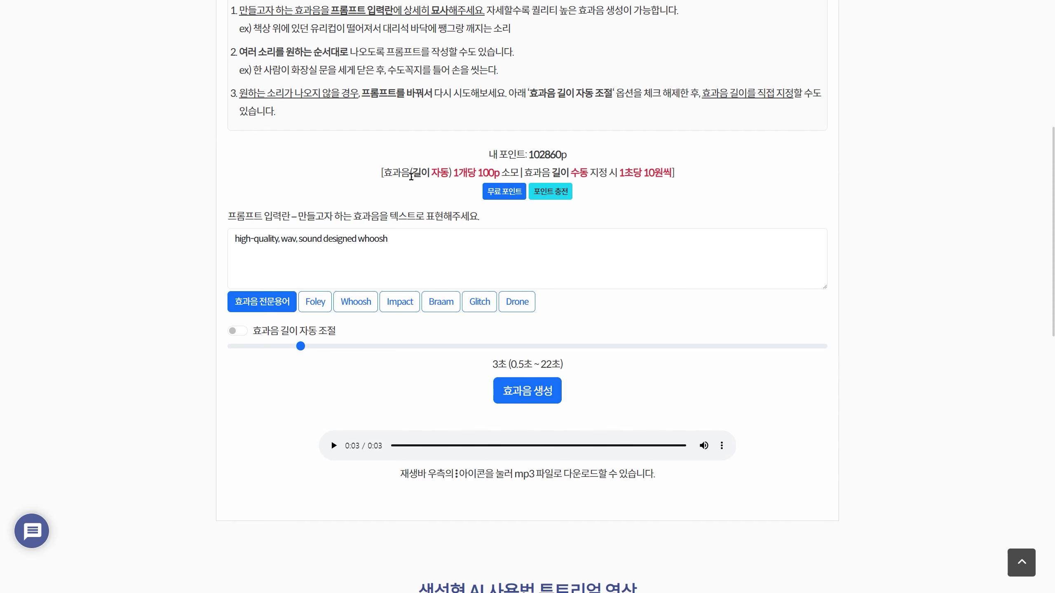
Enable 효과음 길이 자동 조절 and check the point cost per effect for automatic length.
left_click_drag(383, 174, 449, 175)
left_click(440, 183)
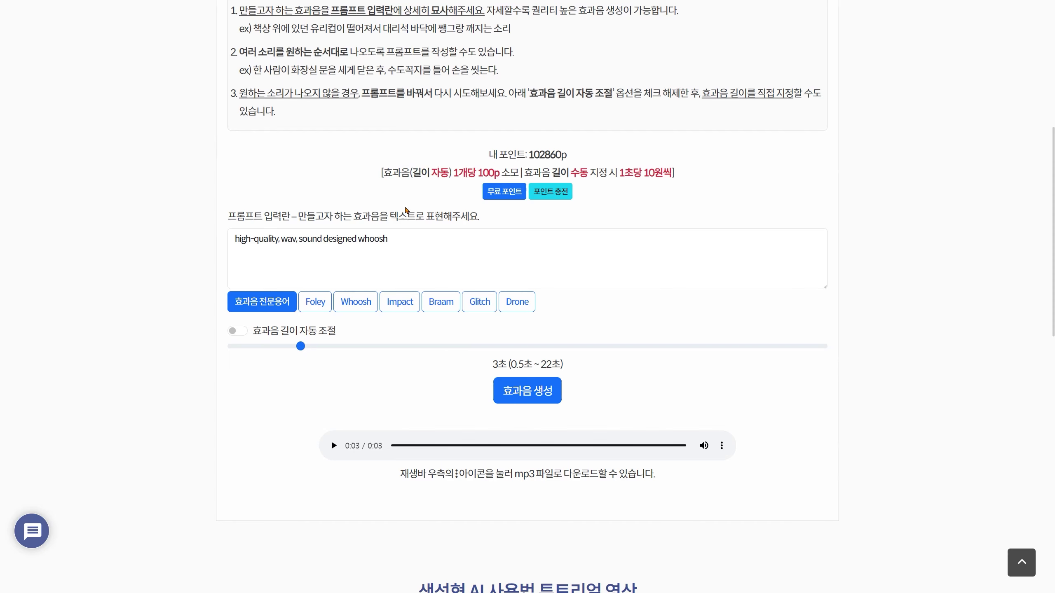
left_click(242, 333)
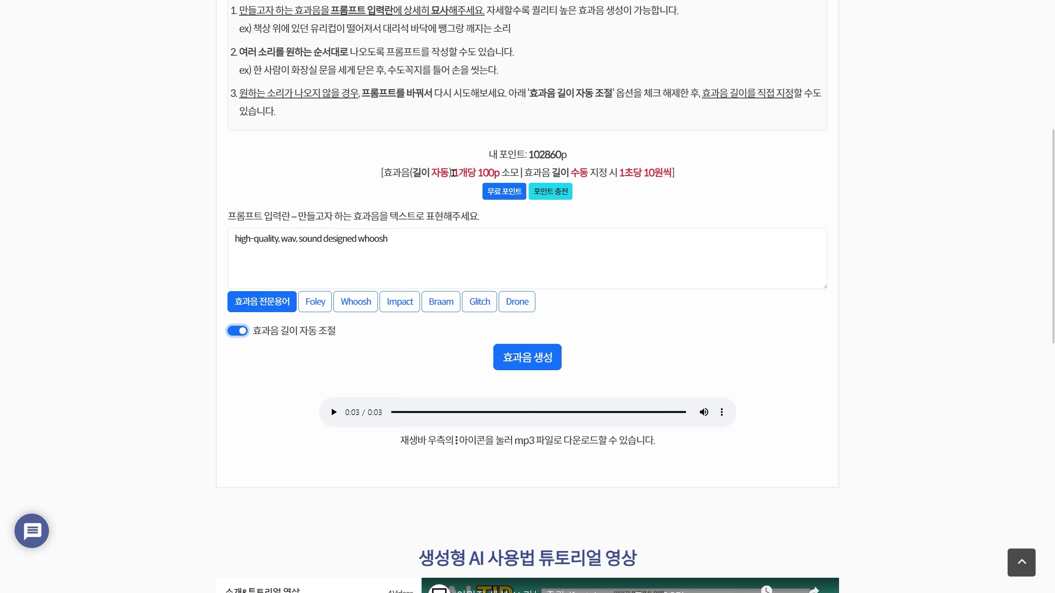
left_click_drag(453, 172, 496, 172)
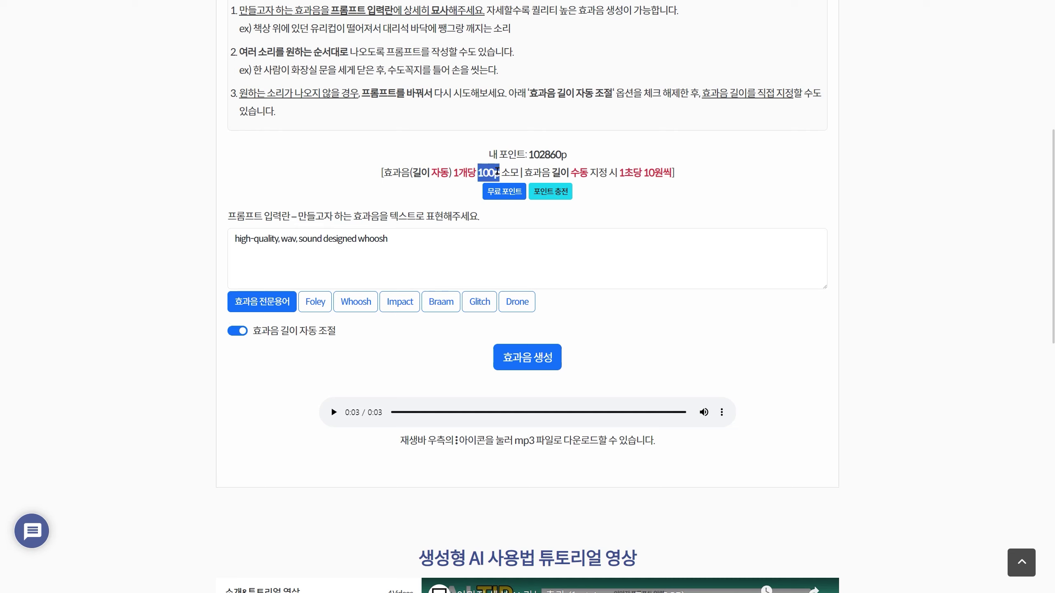
left_click(503, 185)
Disable 효과음 길이 자동 조절, set the length to 6 seconds and check the per-second cost for manual length.
left_click(240, 335)
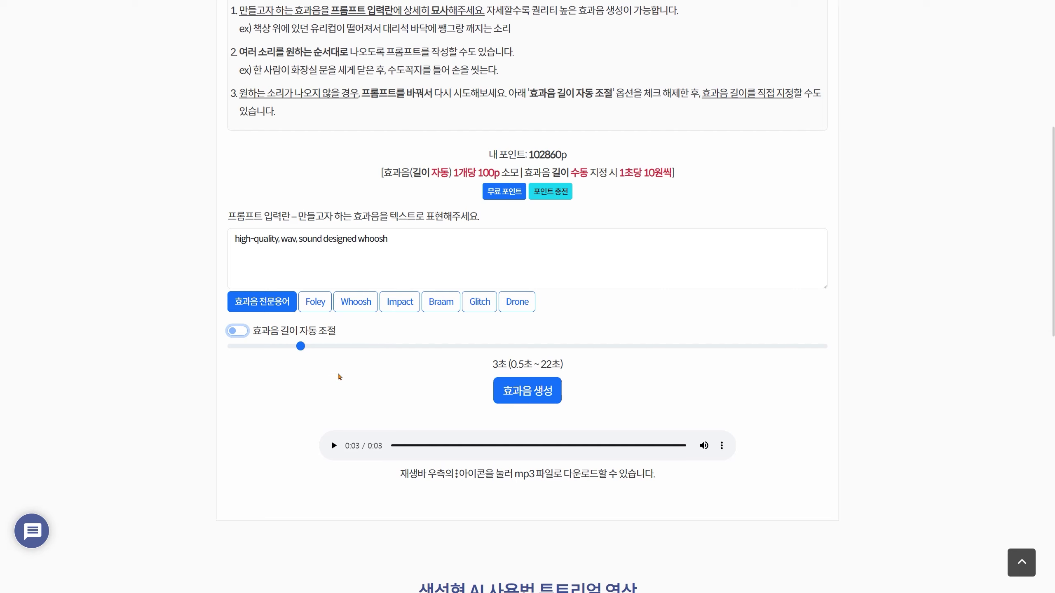
left_click_drag(301, 346, 386, 348)
left_click_drag(619, 172, 667, 172)
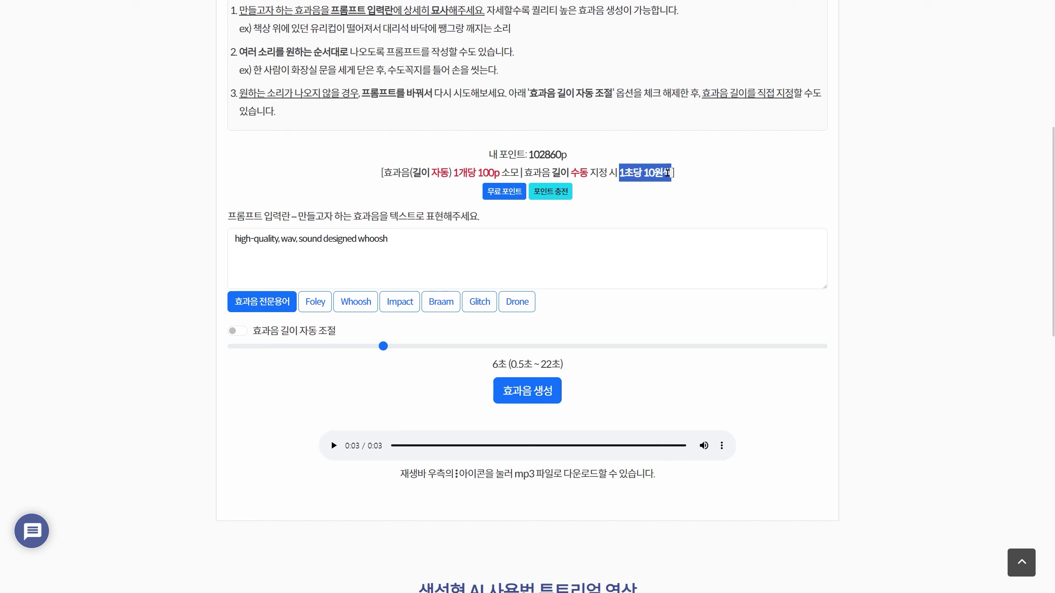
Open the 무료 포인트 page, review the ways to earn free points and return to the sound effect generator.
left_click(650, 179)
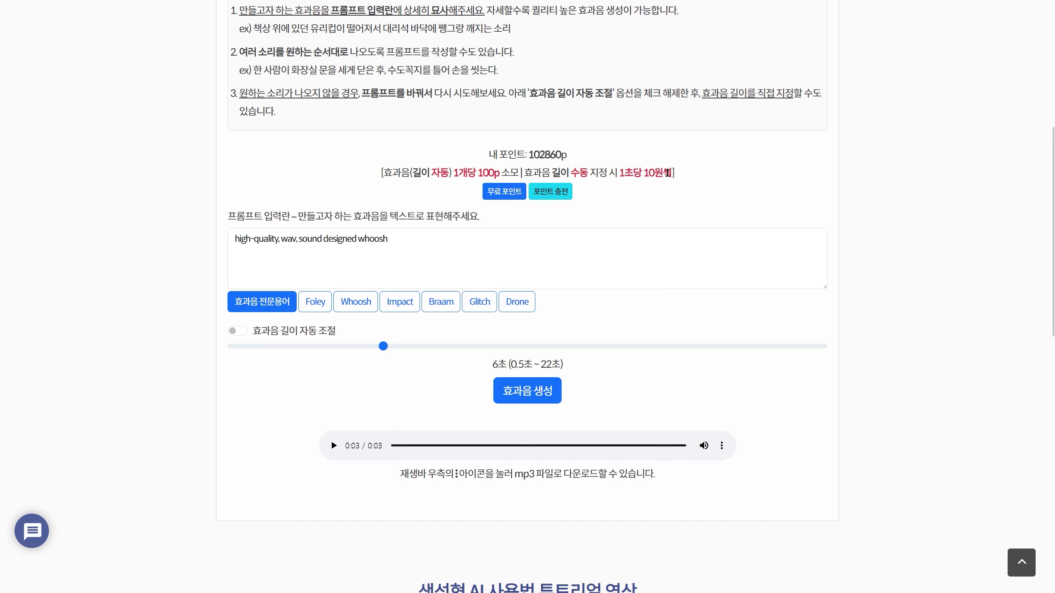
left_click(504, 201)
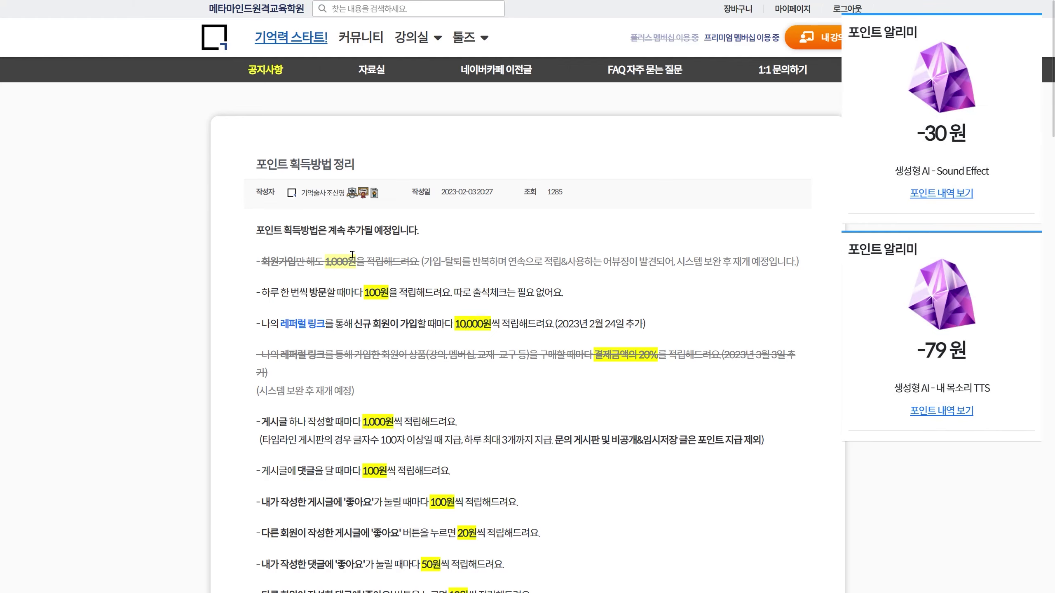
scroll(339, 250, "down", 2)
scroll(359, 275, "down", 3)
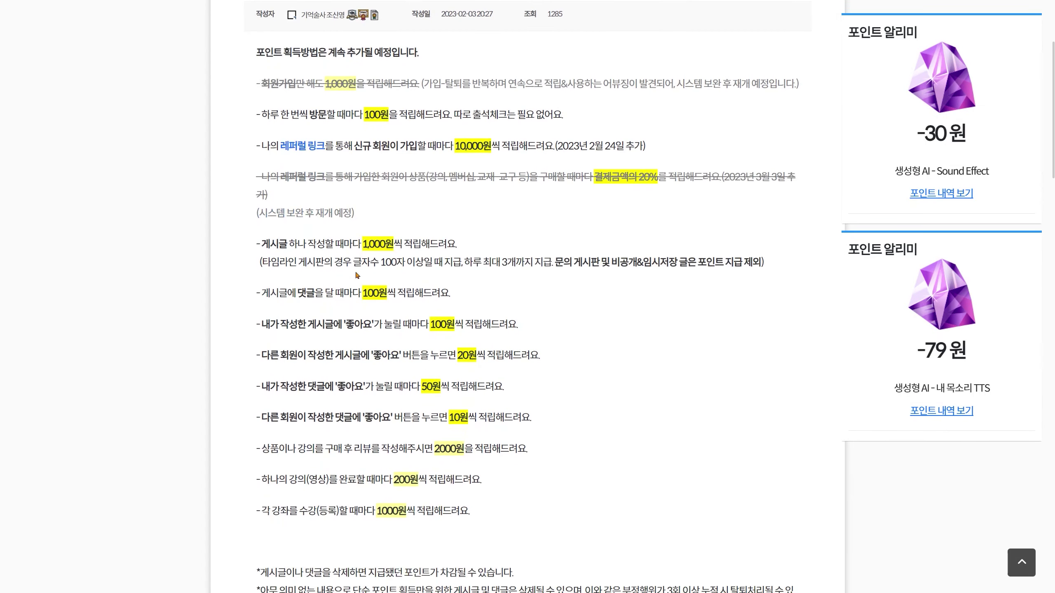
scroll(359, 275, "up", 2)
key("alt+Left")
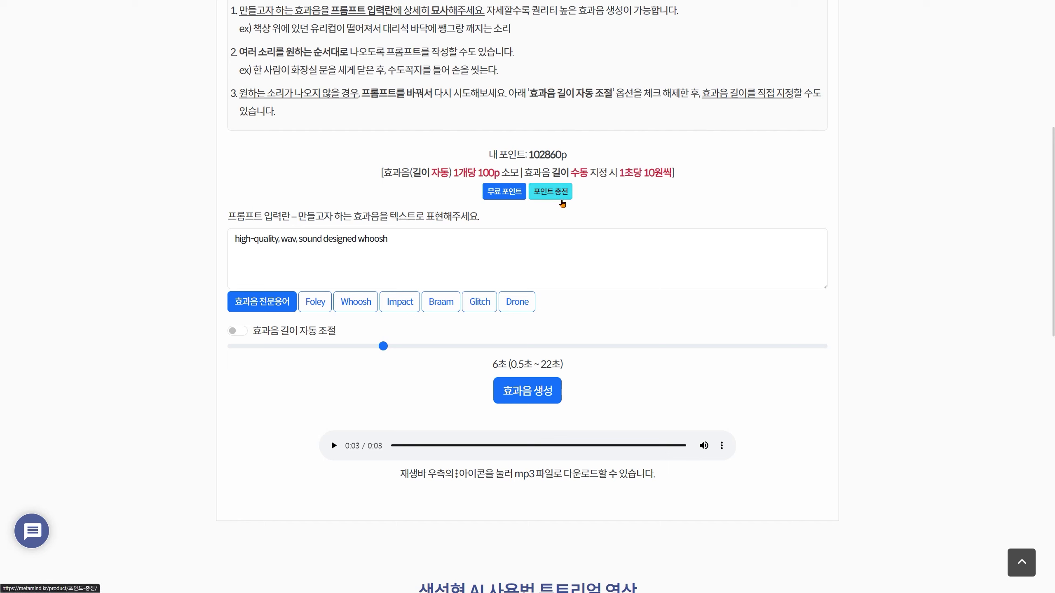
Open the 포인트 충전 page to view the point recharge form, and close it without paying.
left_click(549, 192)
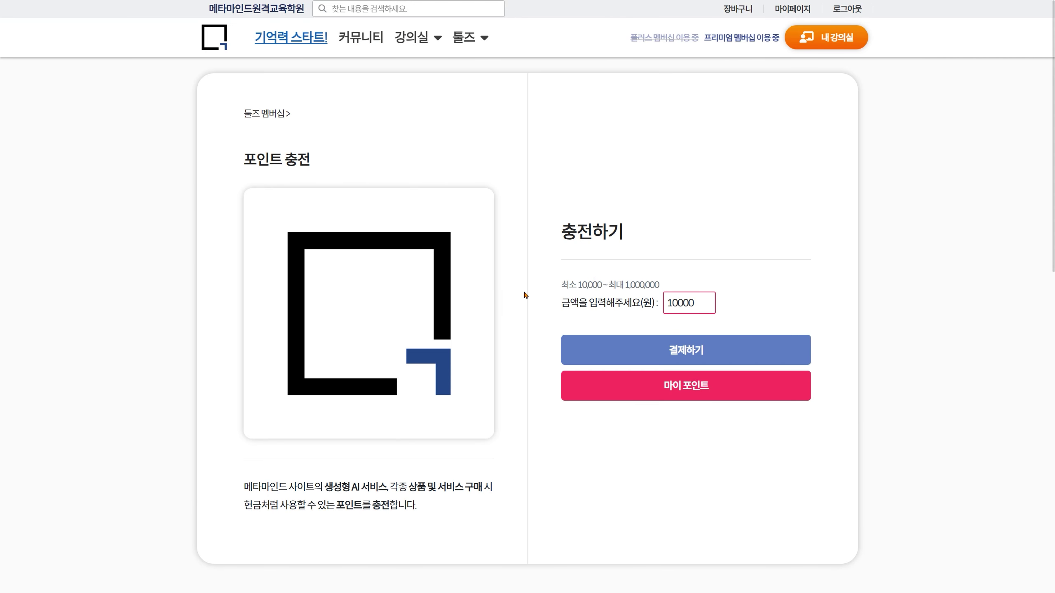
key("ctrl+w")
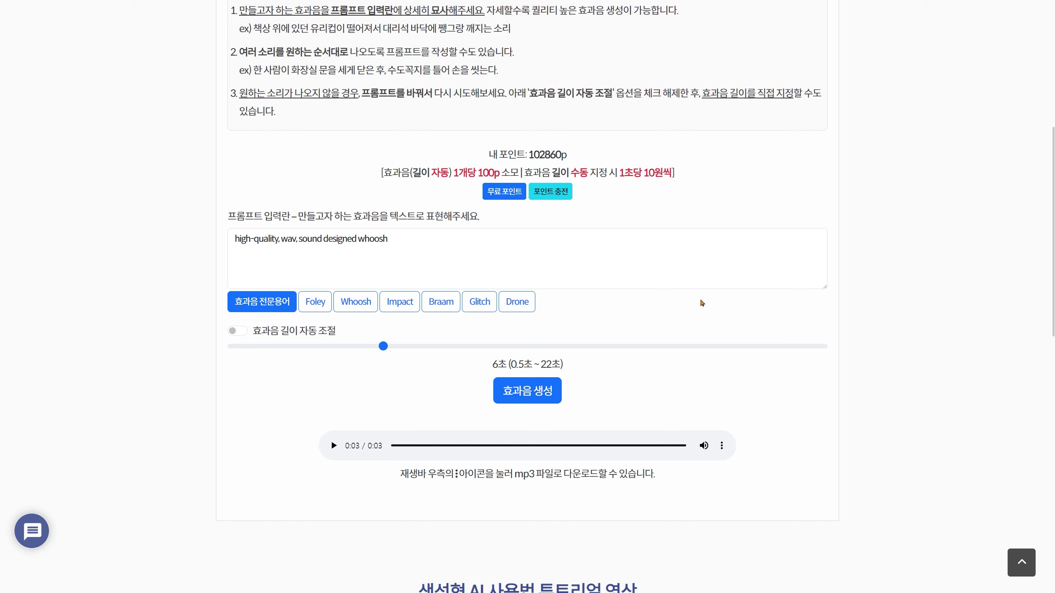